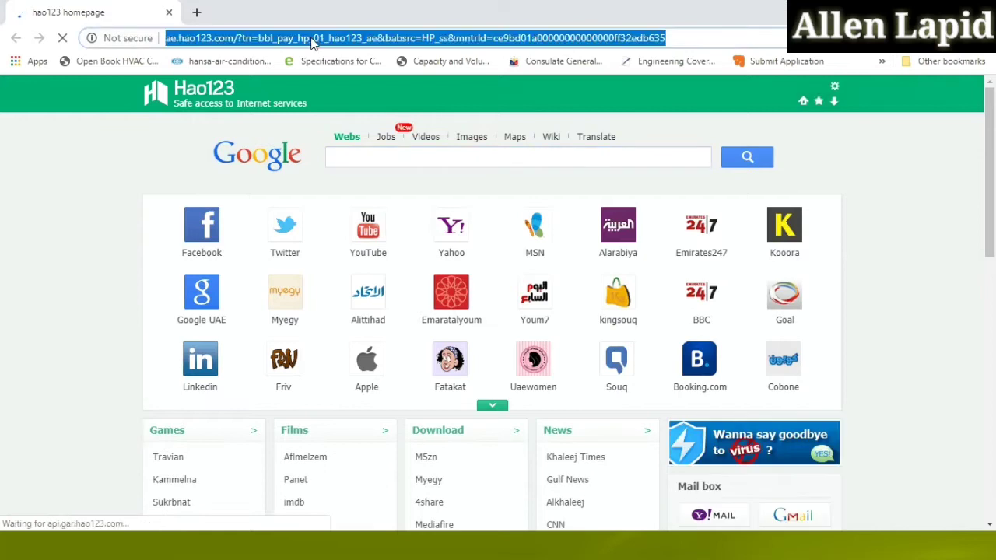
# Step: Go to youtube.com and open the channel's uploaded videos in Creator Studio's Video Manager
pyautogui.write('y')
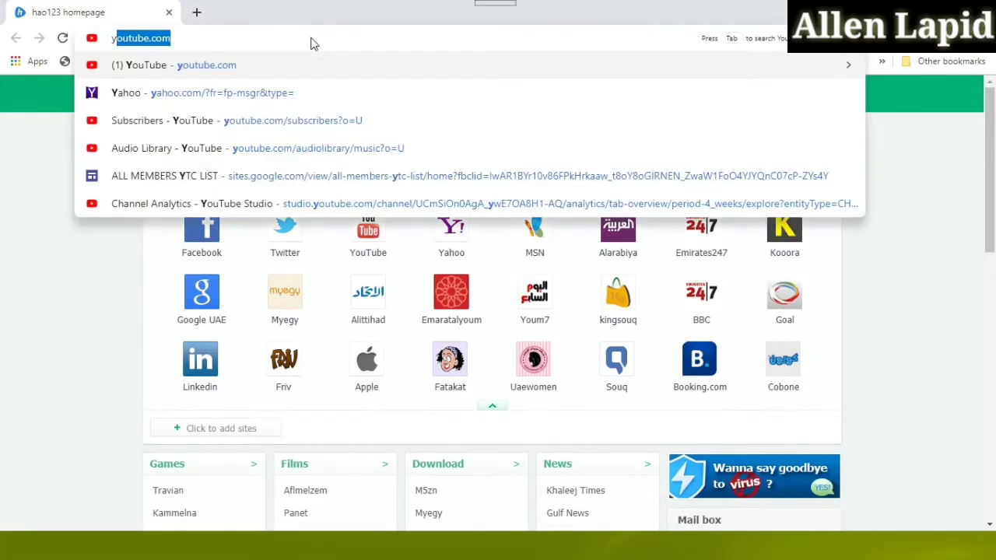
pyautogui.press('Return')
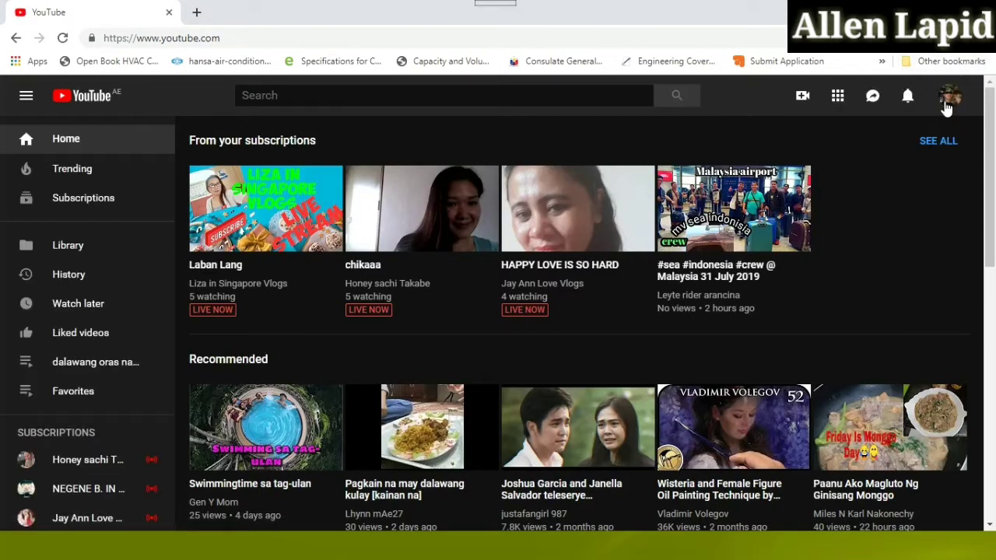
pyautogui.click(951, 97)
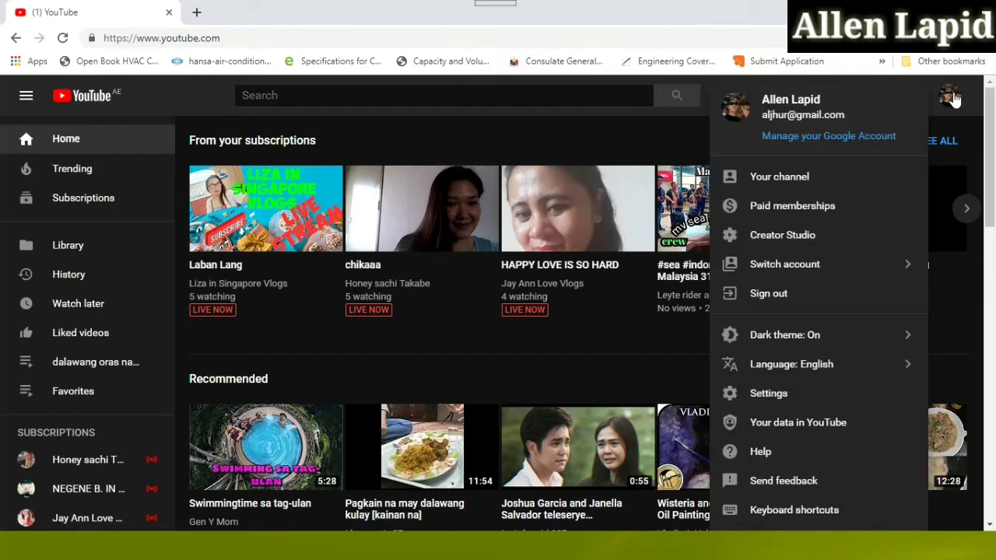
pyautogui.click(784, 235)
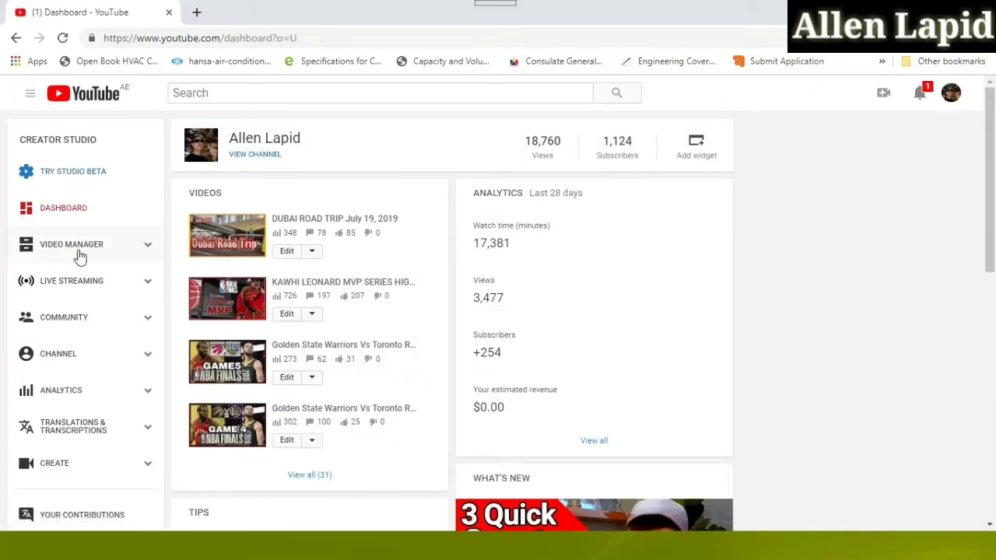
pyautogui.click(68, 245)
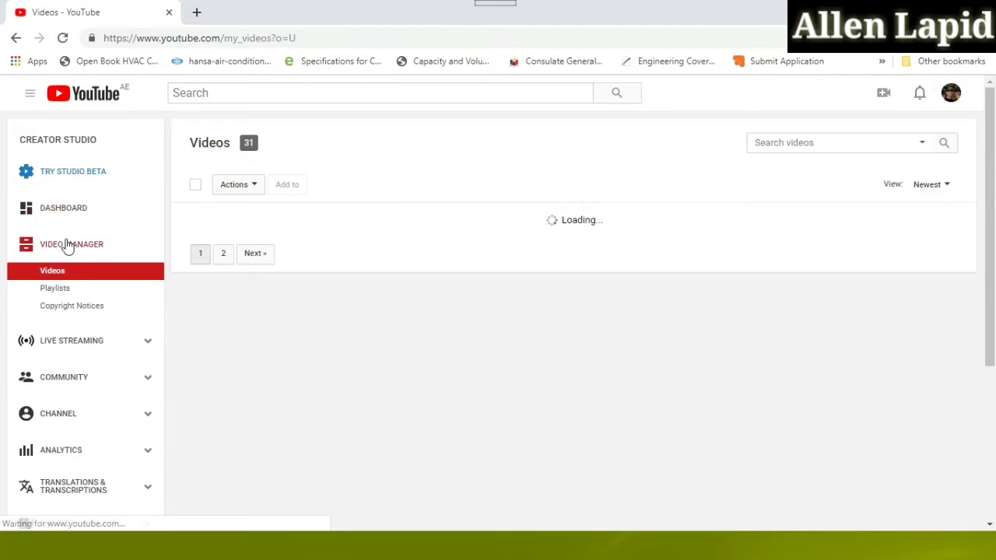
# Step: Open the end screen editor for the "SZR Dubai" video
pyautogui.moveTo(990, 117); pyautogui.dragTo(993, 427)
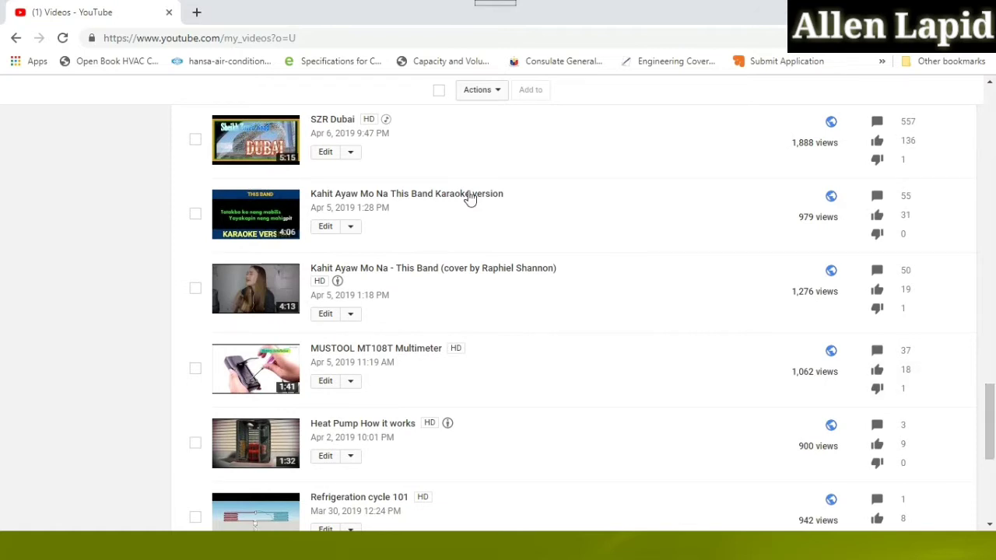
pyautogui.click(352, 153)
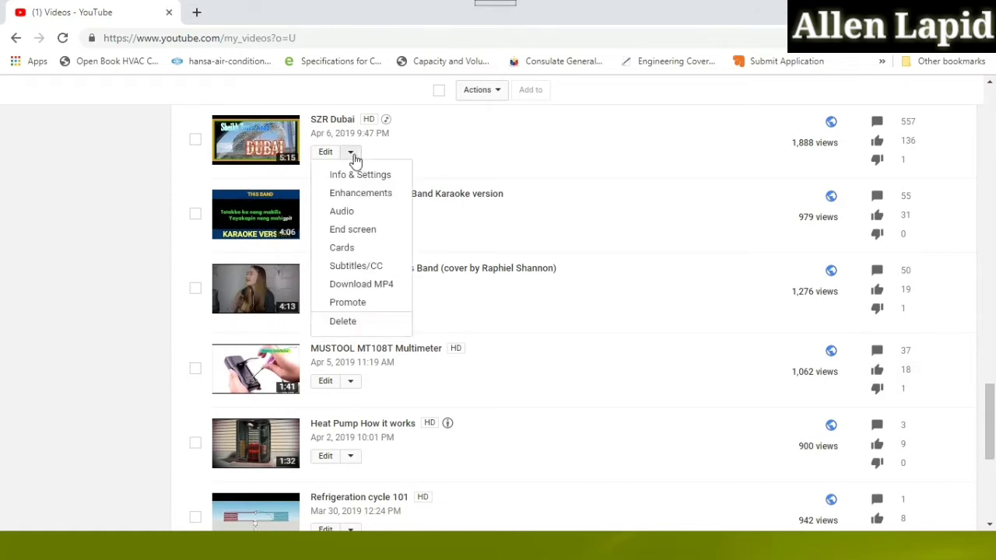
pyautogui.click(351, 229)
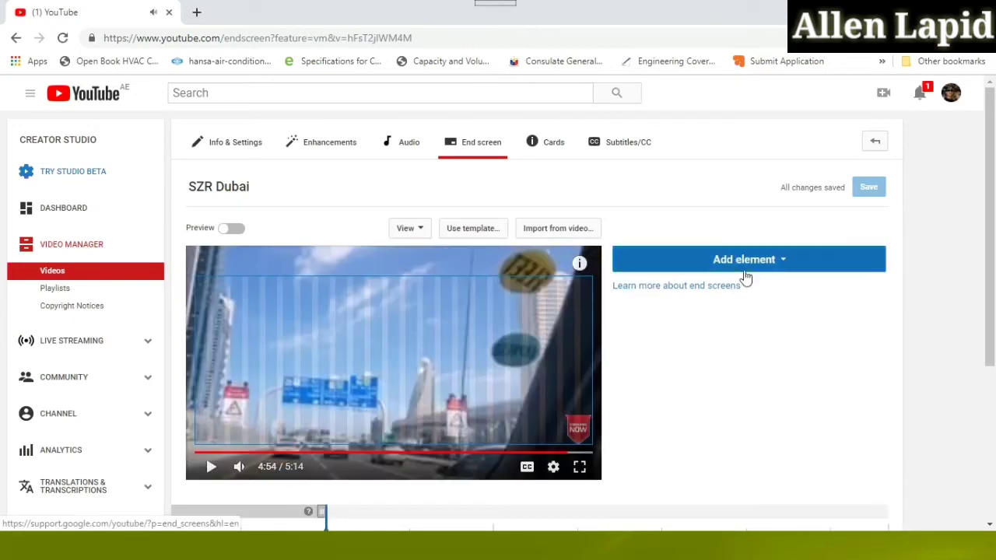
# Step: Apply the "2 Videos | 1 Subscribe" end screen template with two stacked videos on the left and the subscribe circle at lower right
pyautogui.scroll(-1, 993, 187)
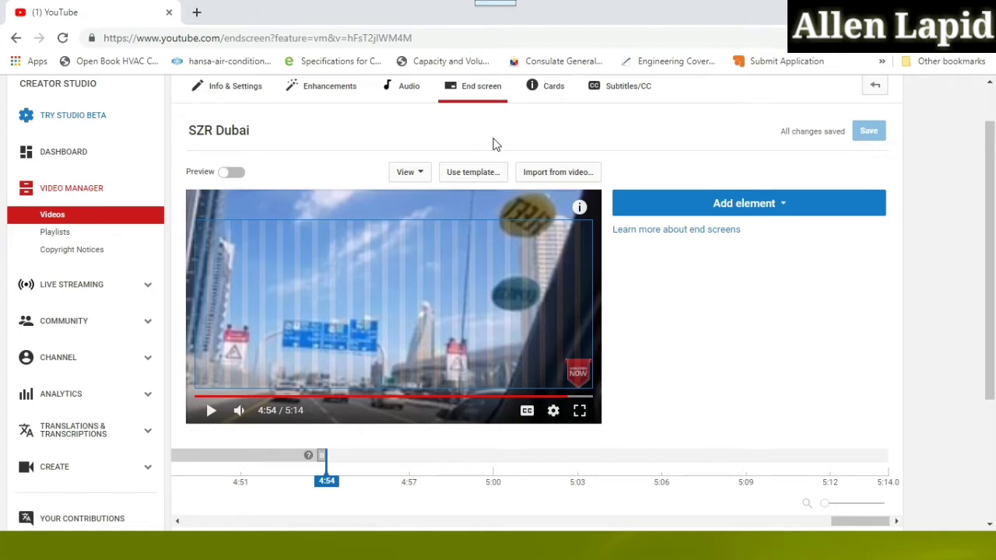
pyautogui.click(474, 174)
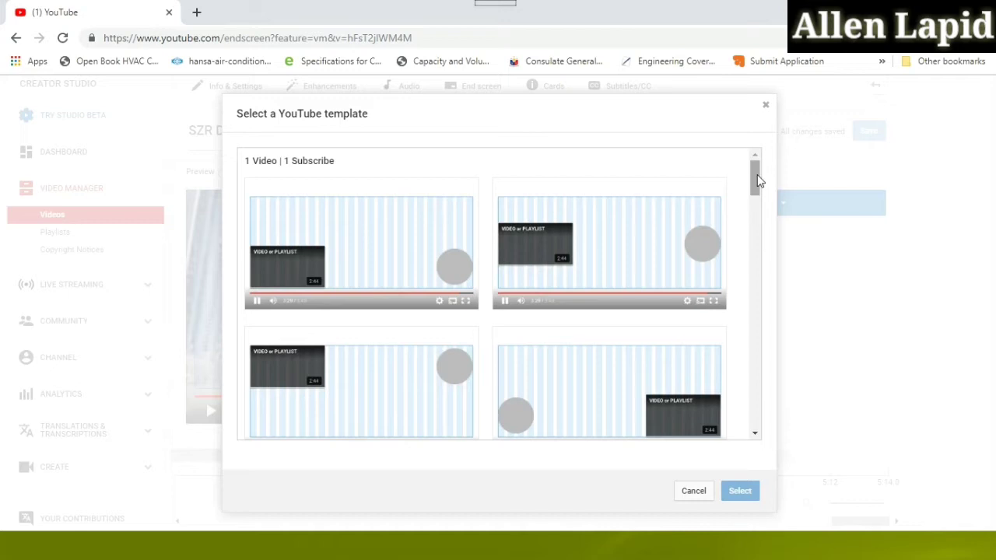
pyautogui.moveTo(757, 175); pyautogui.dragTo(758, 295)
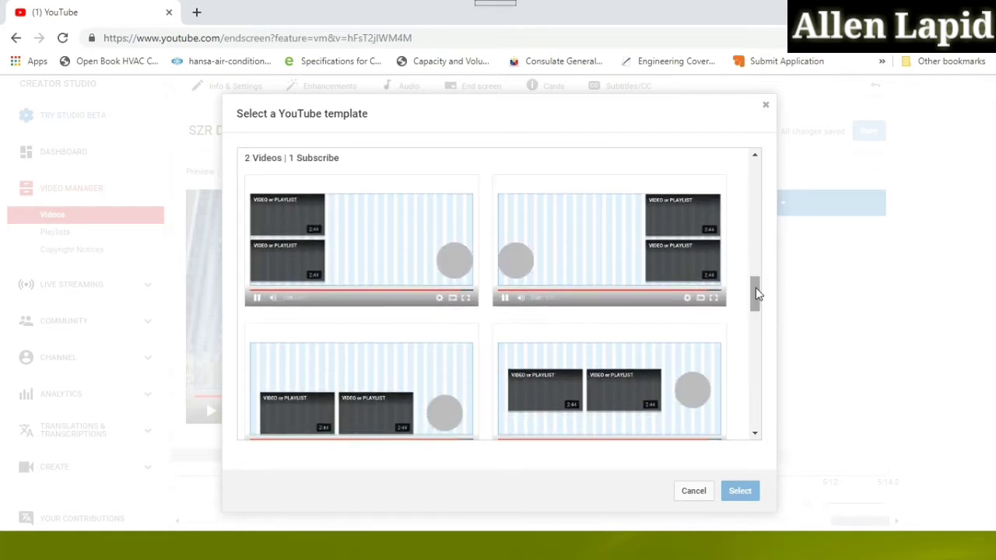
pyautogui.click(348, 246)
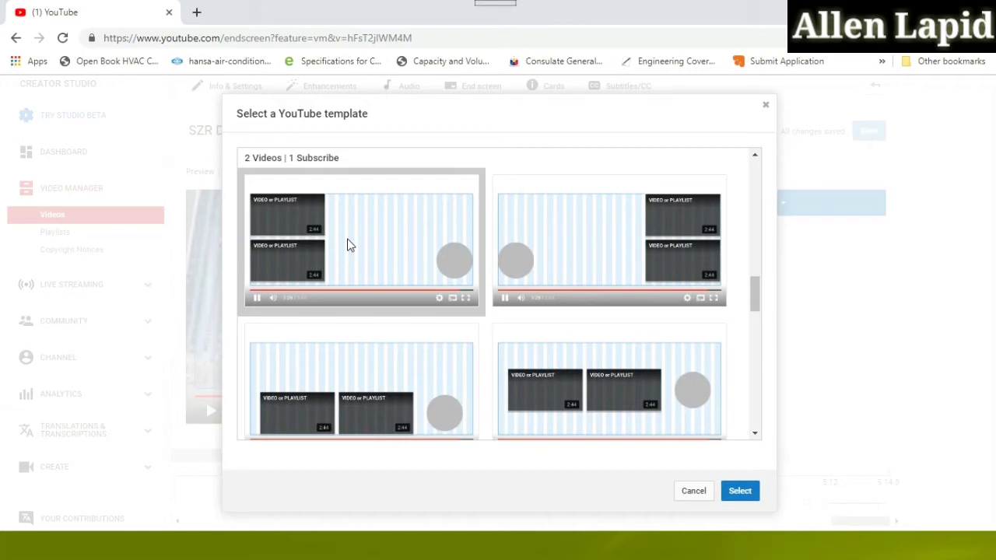
pyautogui.click(739, 491)
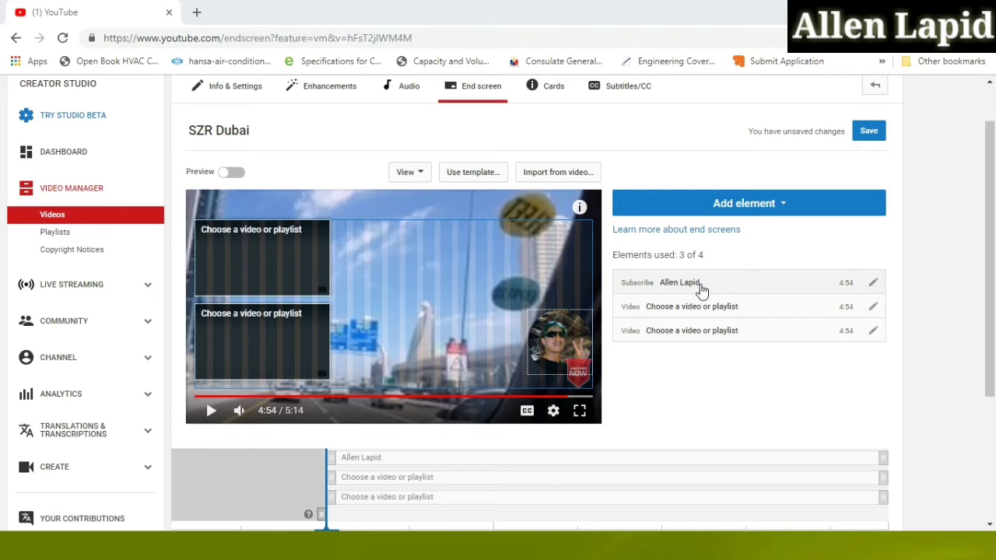
# Step: Assign the uploaded video "DUBAI ROAD TRIP July 19, 2019" to the upper video placeholder of the end screen
pyautogui.click(874, 307)
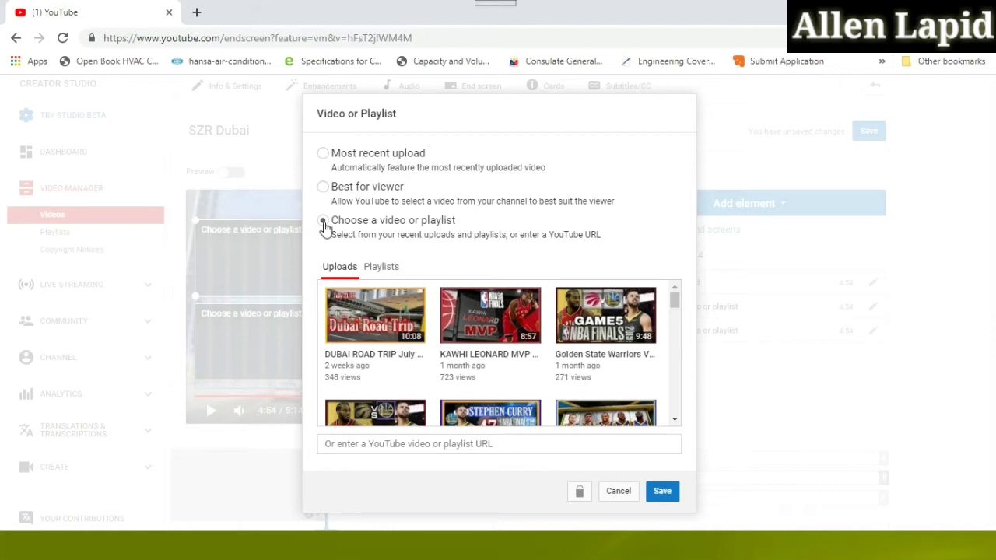
pyautogui.click(376, 323)
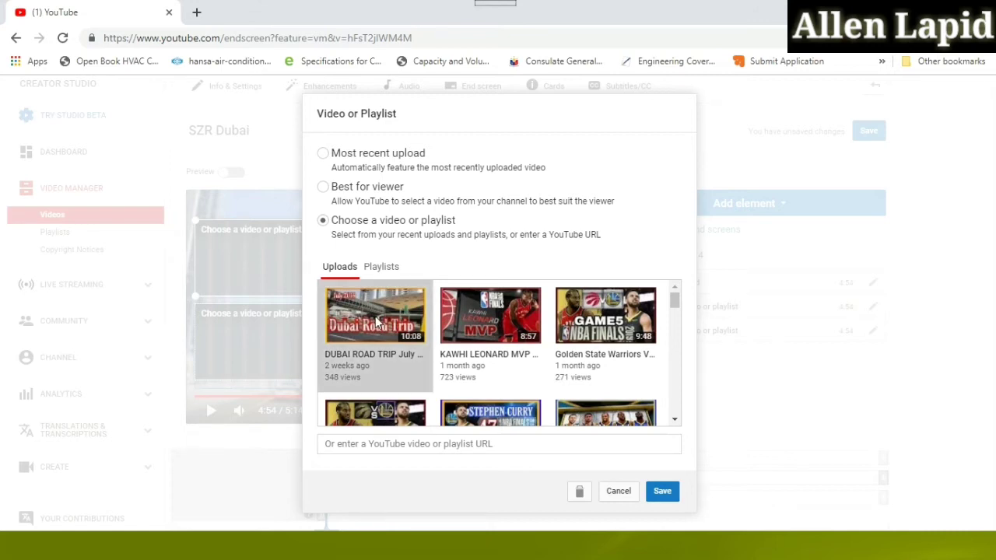
pyautogui.click(662, 491)
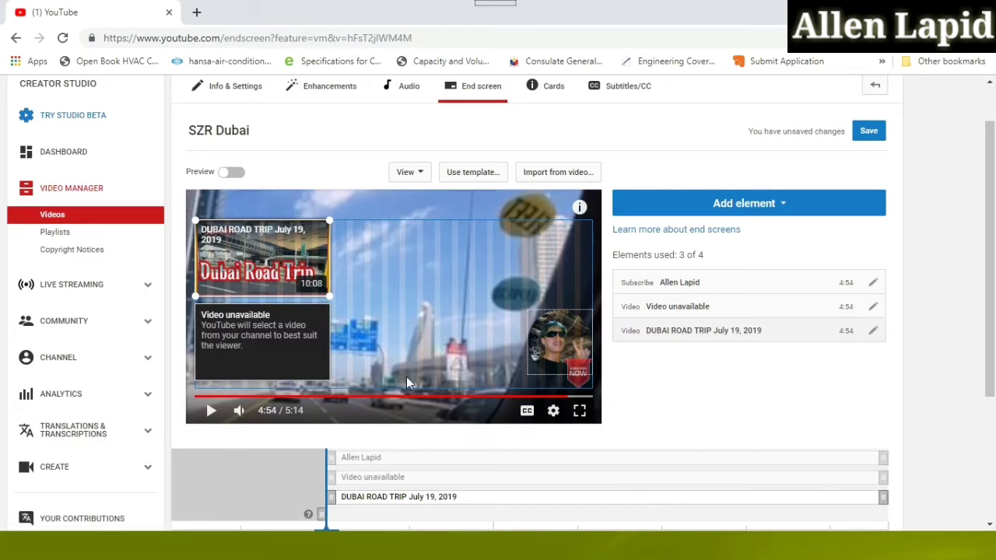
# Step: Assign the uploaded video "KAWHI LEONARD MVP SERIES HIGHLIGHTS 2019 NBA FINALS" to the lower video element of the end screen
pyautogui.click(873, 308)
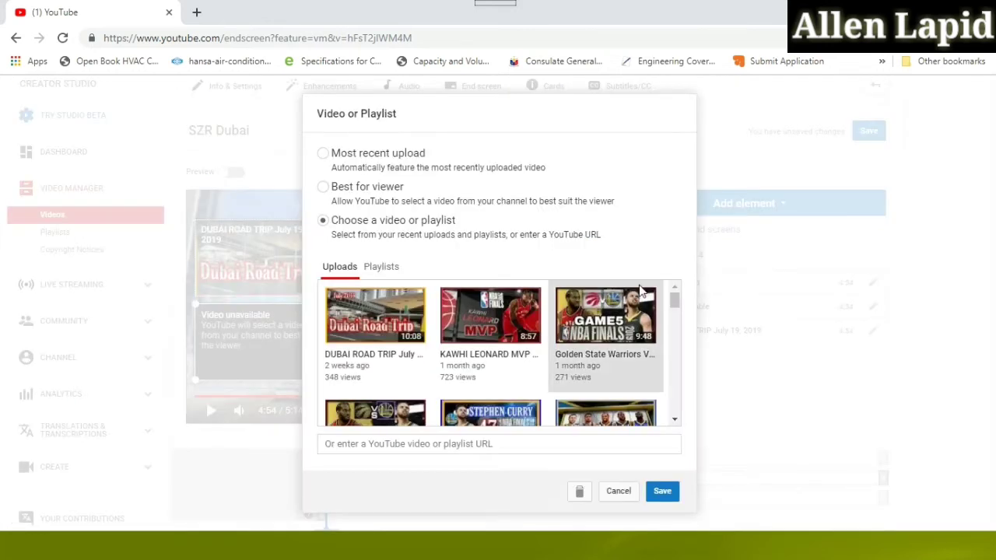
pyautogui.moveTo(674, 299); pyautogui.dragTo(674, 307)
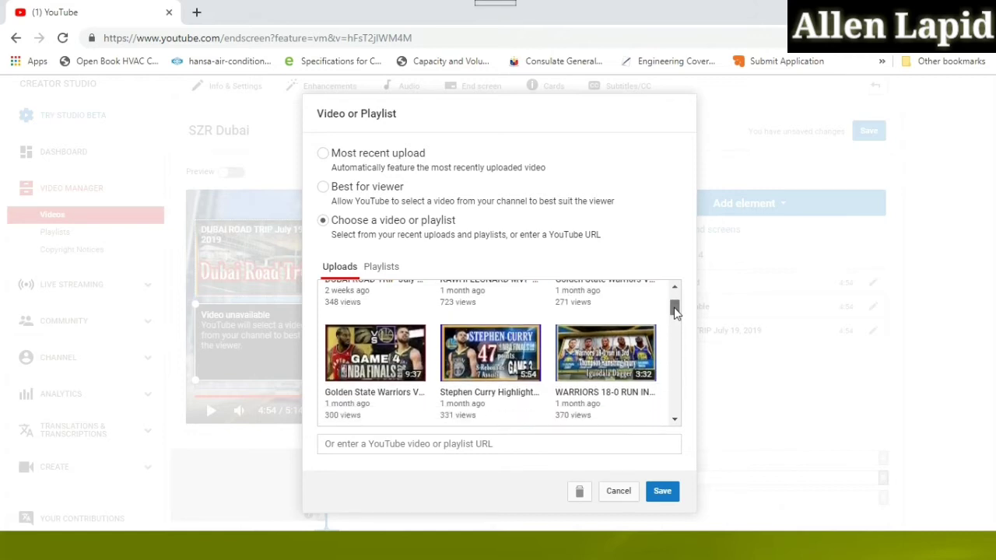
pyautogui.moveTo(674, 307); pyautogui.dragTo(674, 299)
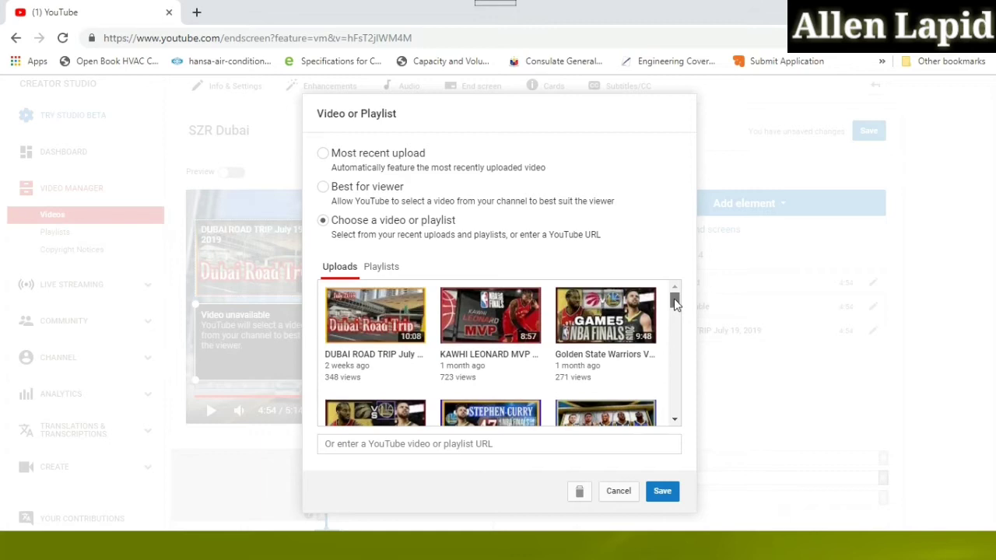
pyautogui.click(490, 326)
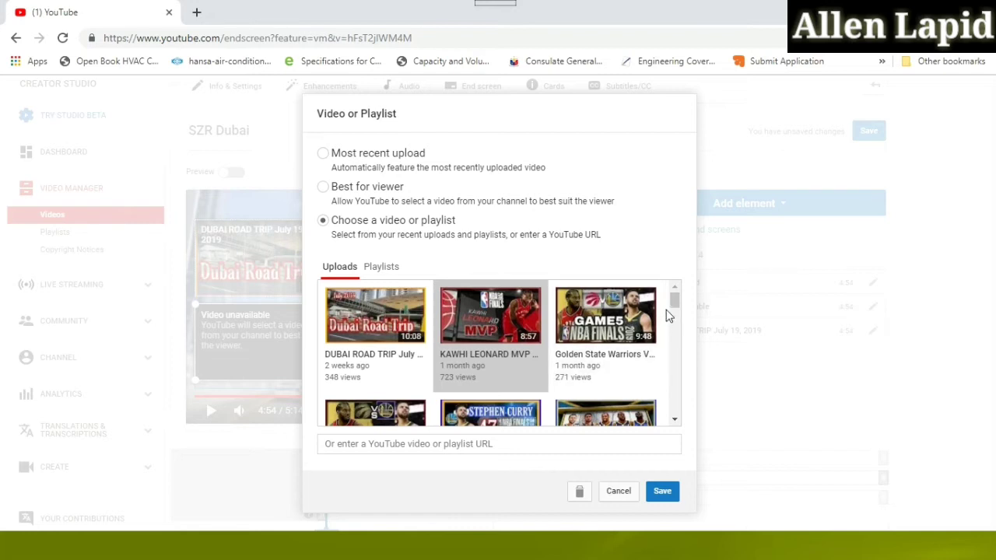
pyautogui.moveTo(673, 302); pyautogui.dragTo(674, 372)
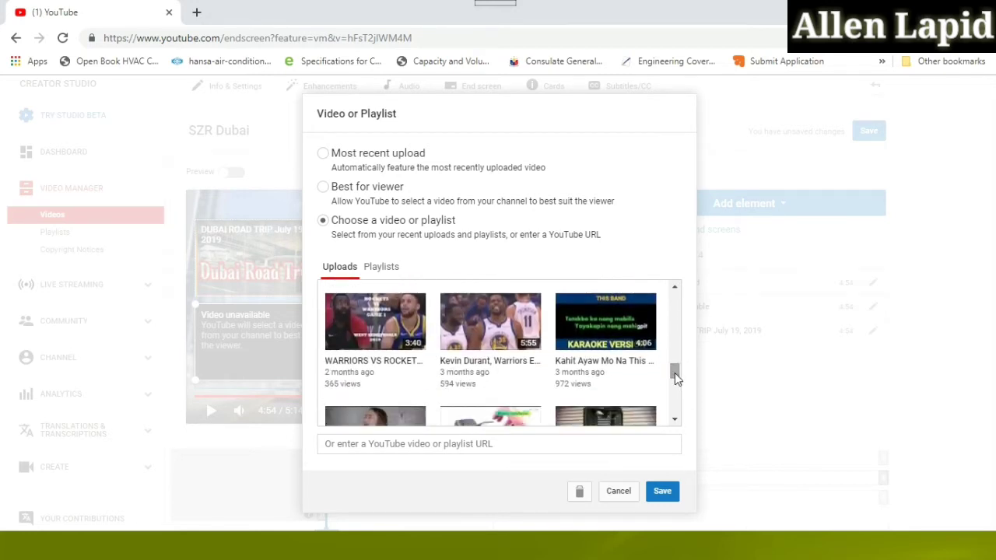
pyautogui.click(591, 326)
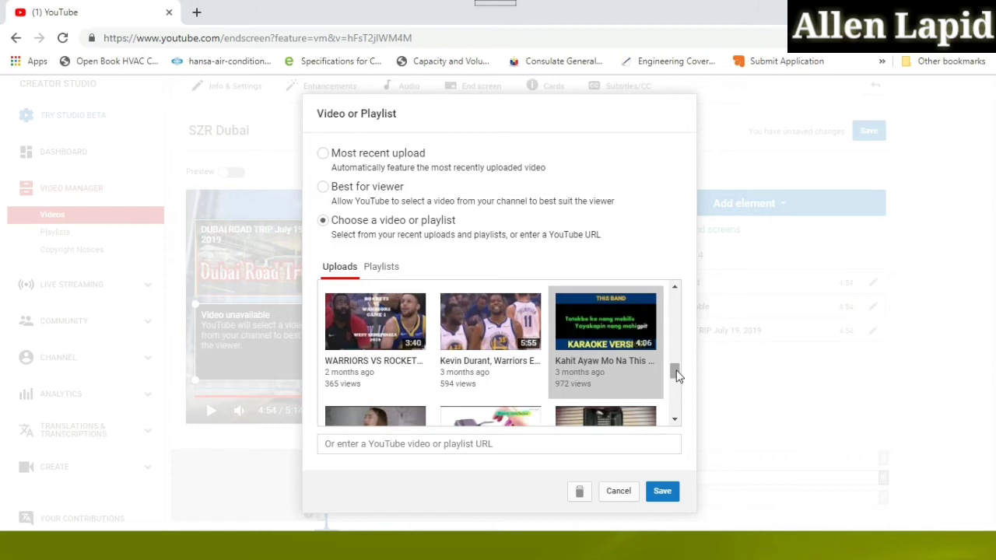
pyautogui.moveTo(676, 371); pyautogui.dragTo(676, 300)
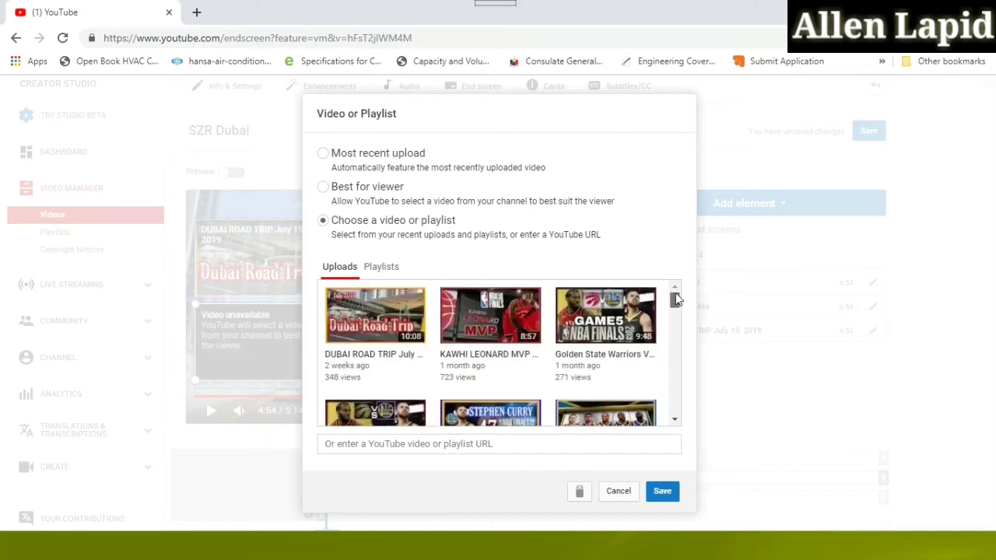
pyautogui.click(508, 311)
pyautogui.click(662, 492)
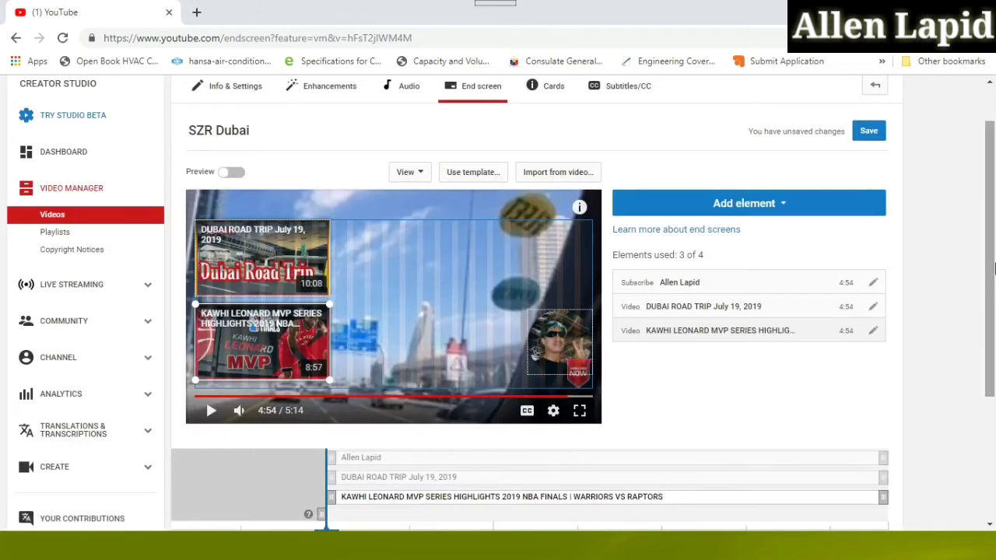
# Step: Save the end screen of the "SZR Dubai" video and review its layout and timeline
pyautogui.click(869, 134)
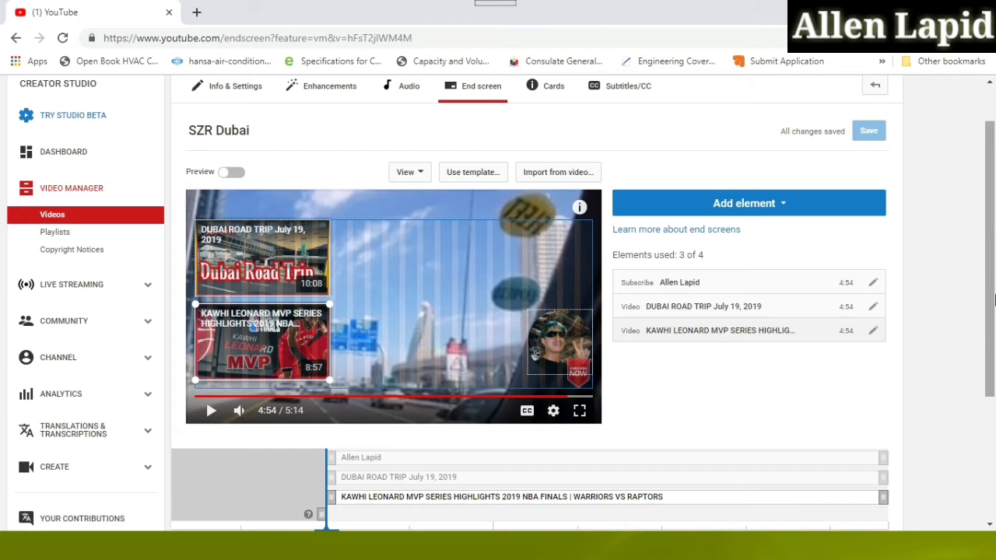
pyautogui.scroll(-1, 993, 265)
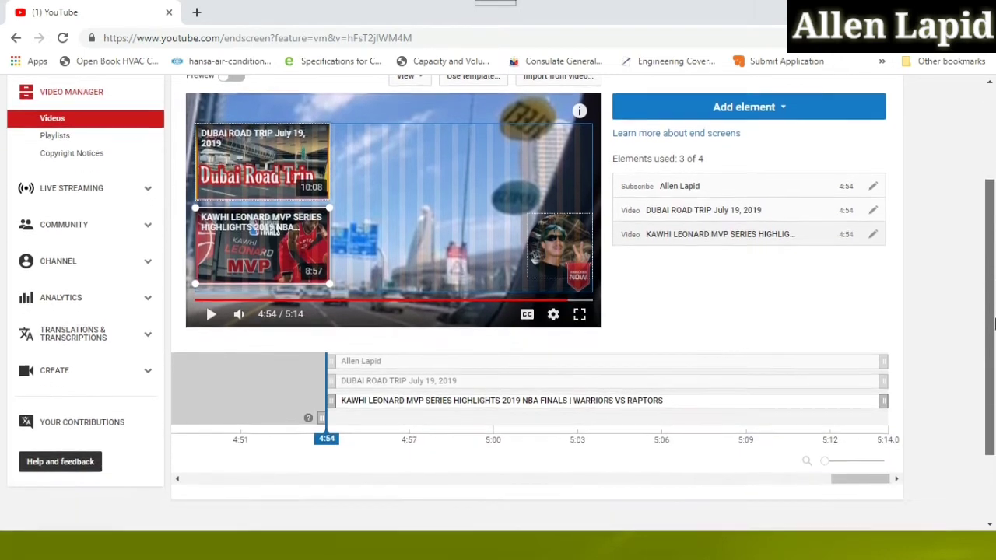
pyautogui.scroll(2, 682, 163)
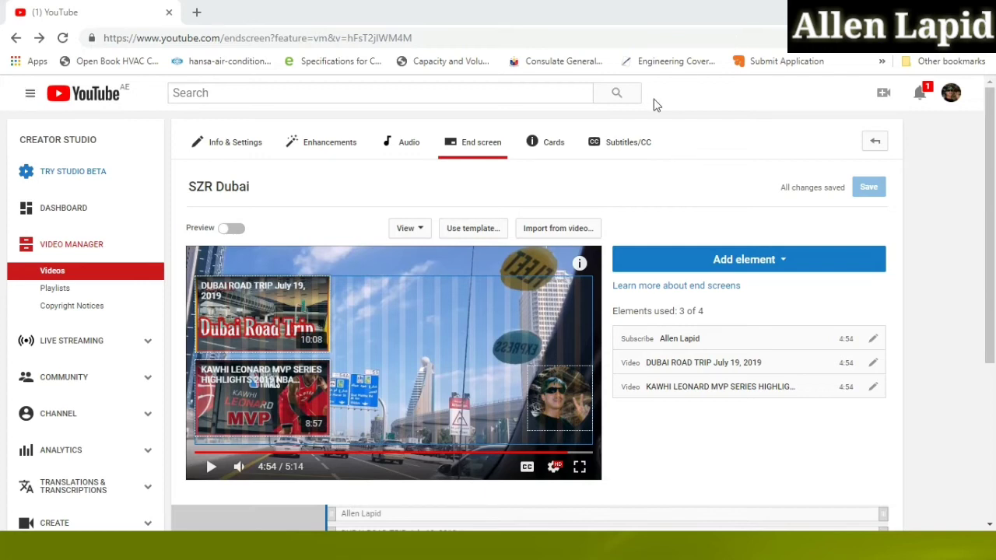
# Step: Open your own channel page and show its list of uploaded videos
pyautogui.click(31, 97)
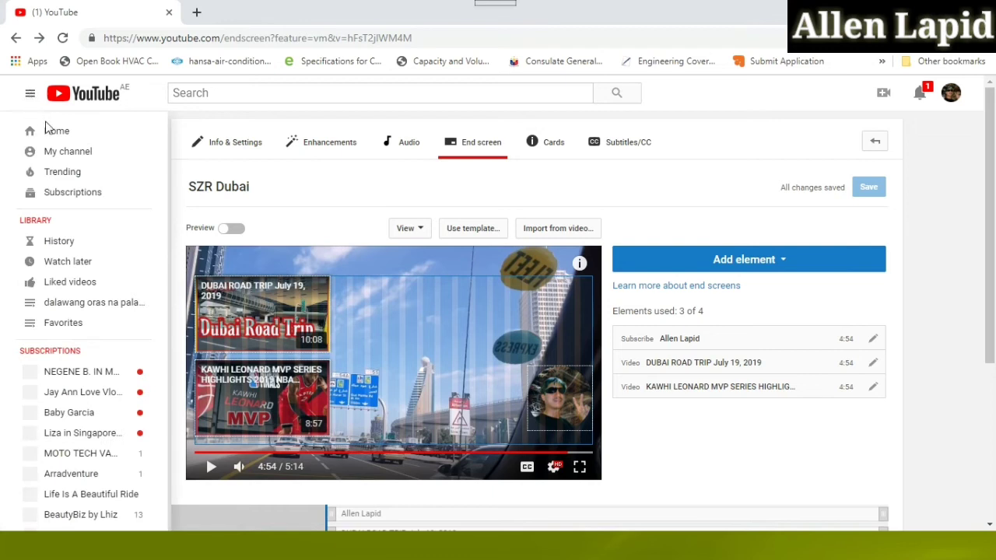
pyautogui.click(56, 153)
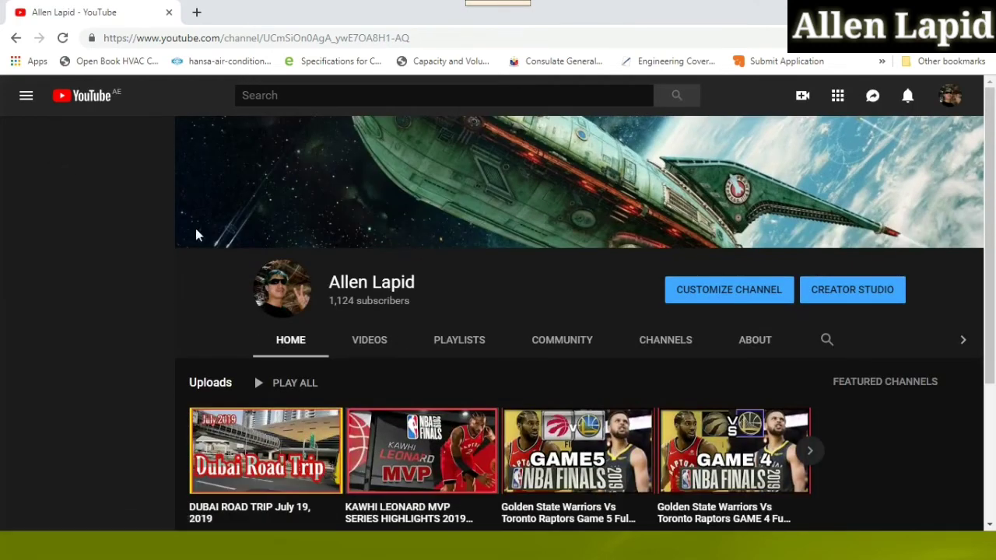
pyautogui.click(366, 343)
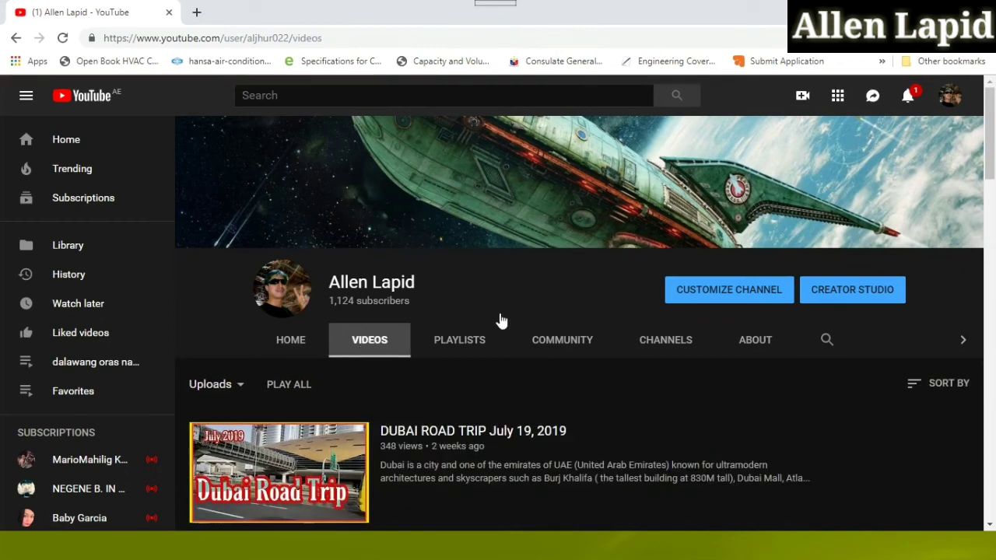
# Step: Play the "SZR Dubai" video from the channel's uploads and skip ahead to 4:38 to check the end screen
pyautogui.scroll(-1, 990, 115)
pyautogui.moveTo(990, 115); pyautogui.dragTo(993, 396)
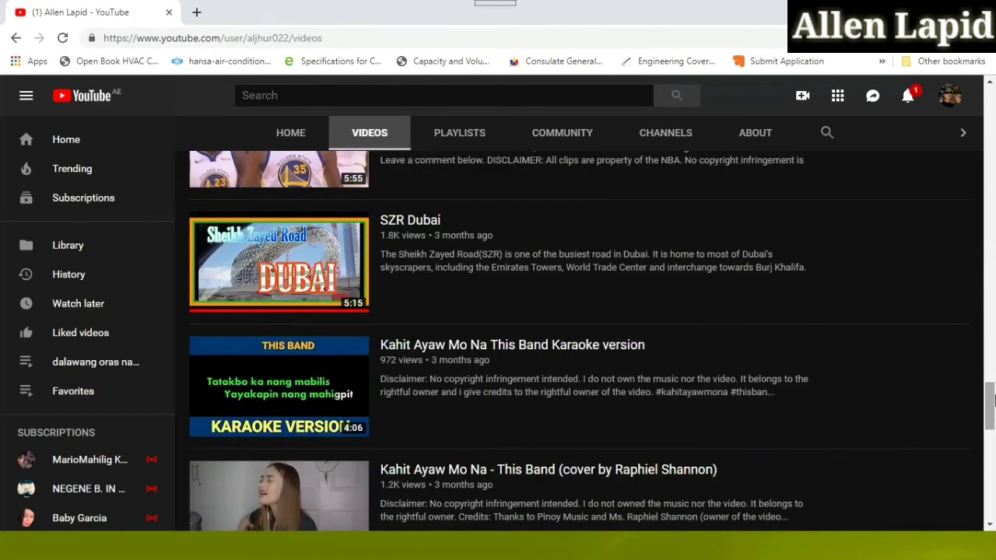
pyautogui.click(284, 267)
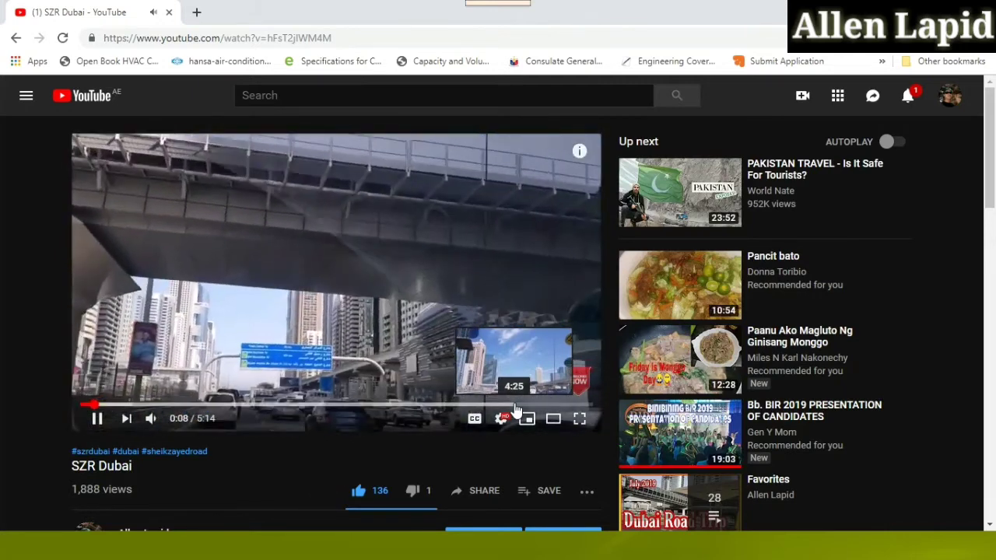
pyautogui.click(514, 405)
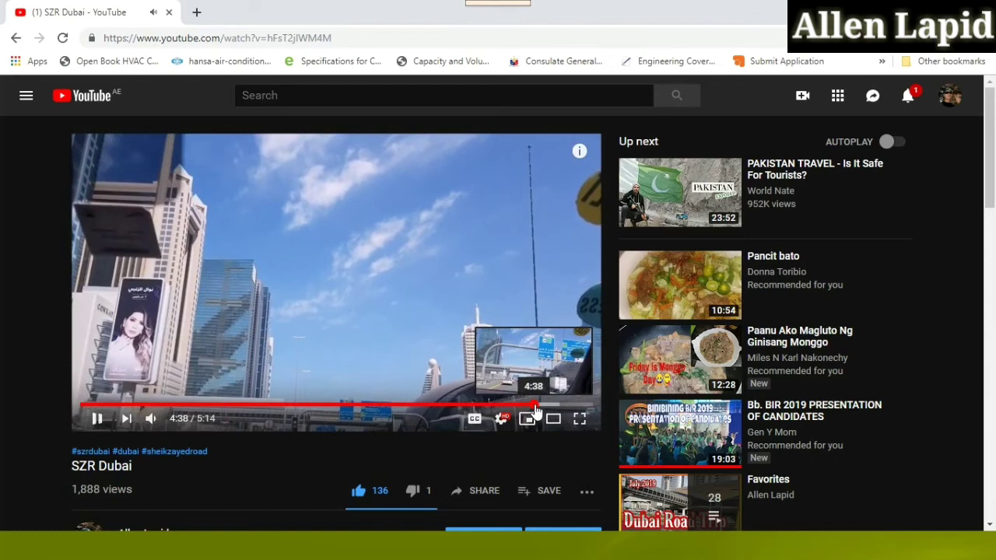
pyautogui.click(534, 406)
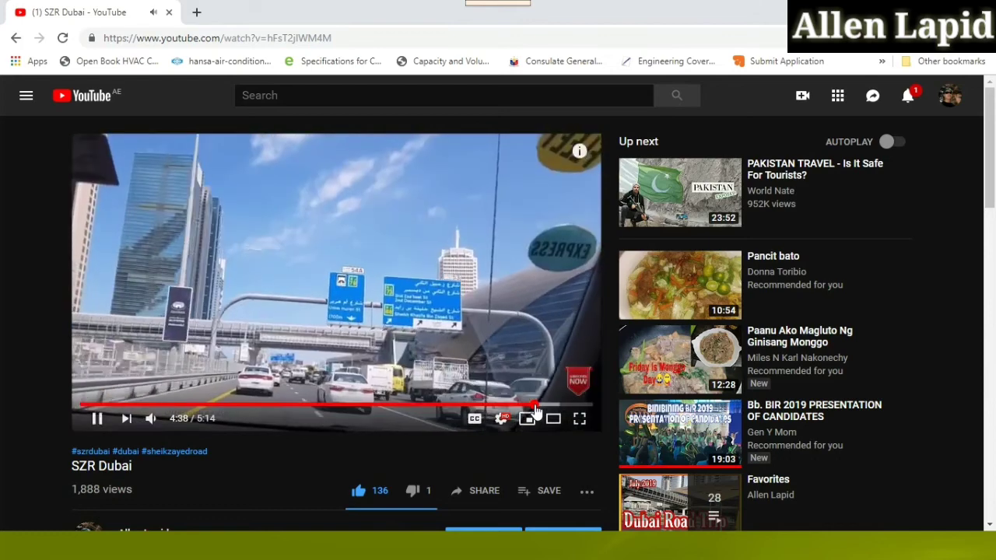